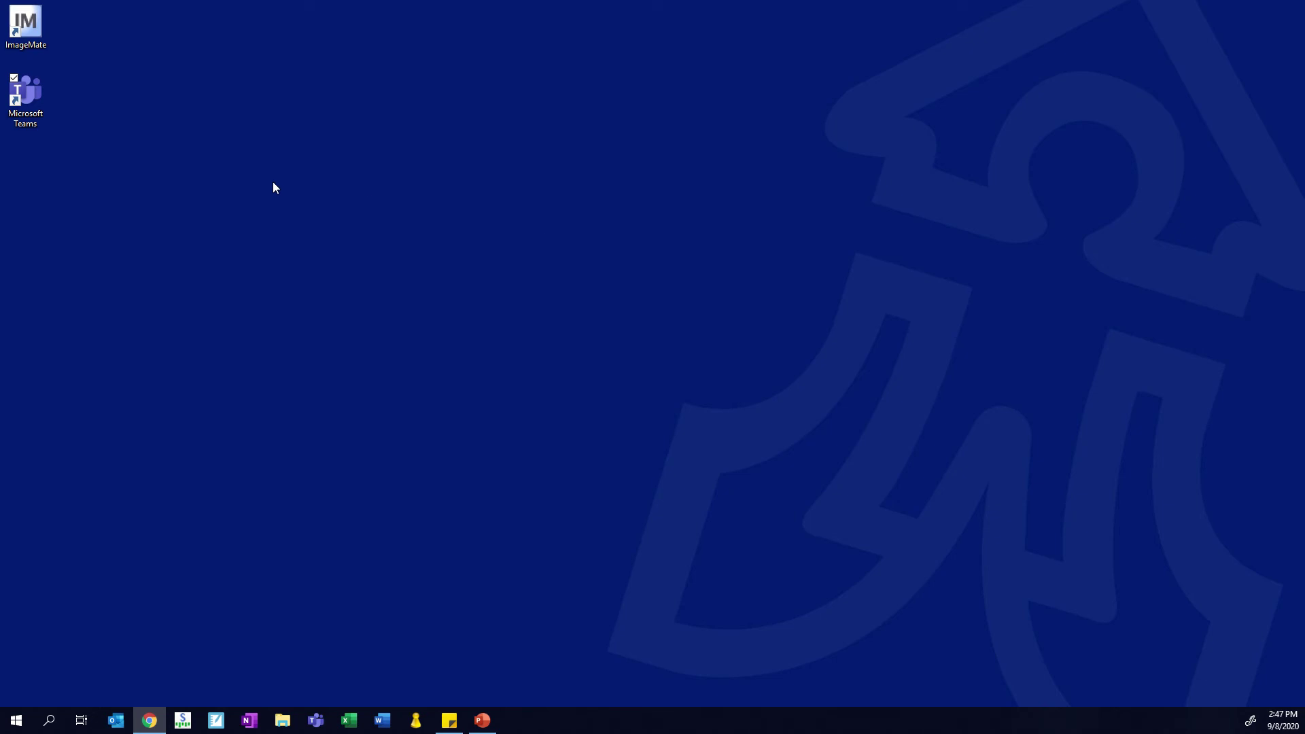
# Launch Microsoft Teams from its desktop shortcut to reach the Teams page with class and staff teams
pyautogui.doubleClick(26, 114)
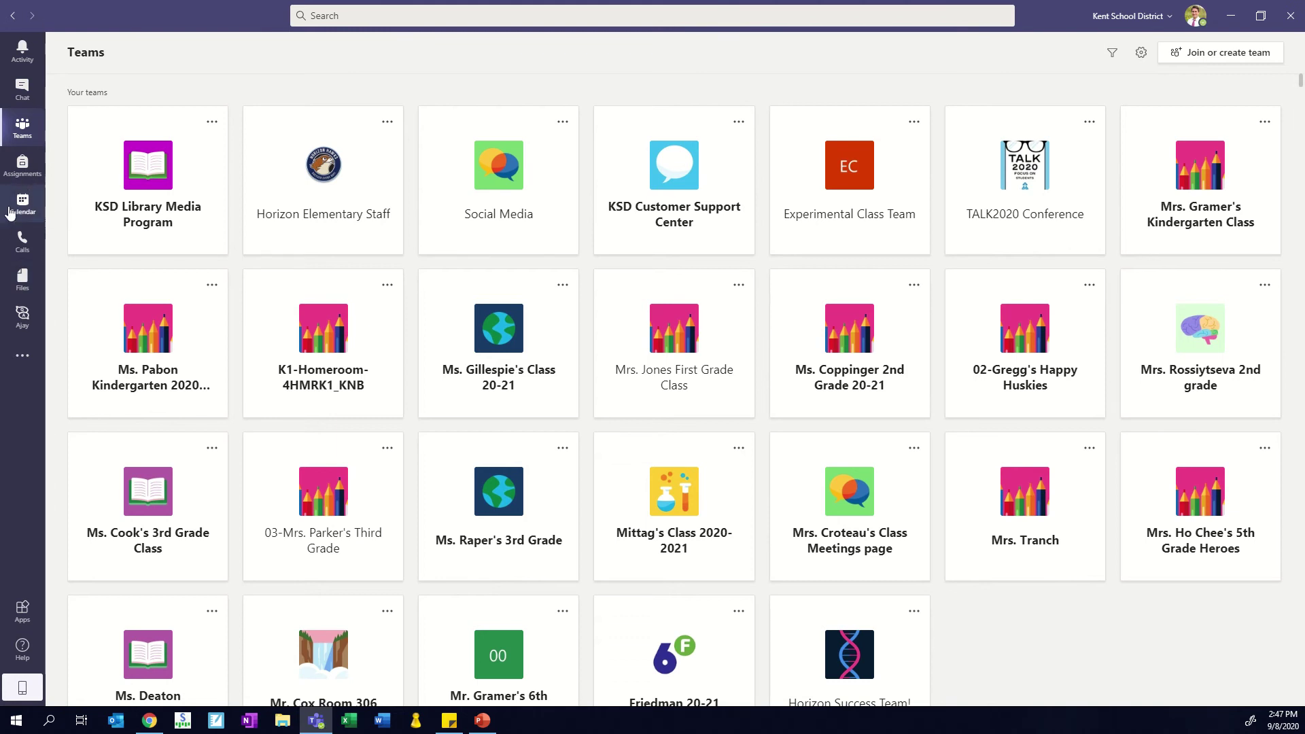
# Open the Calendar in Work week view for September 14–18, 2020
pyautogui.click(23, 203)
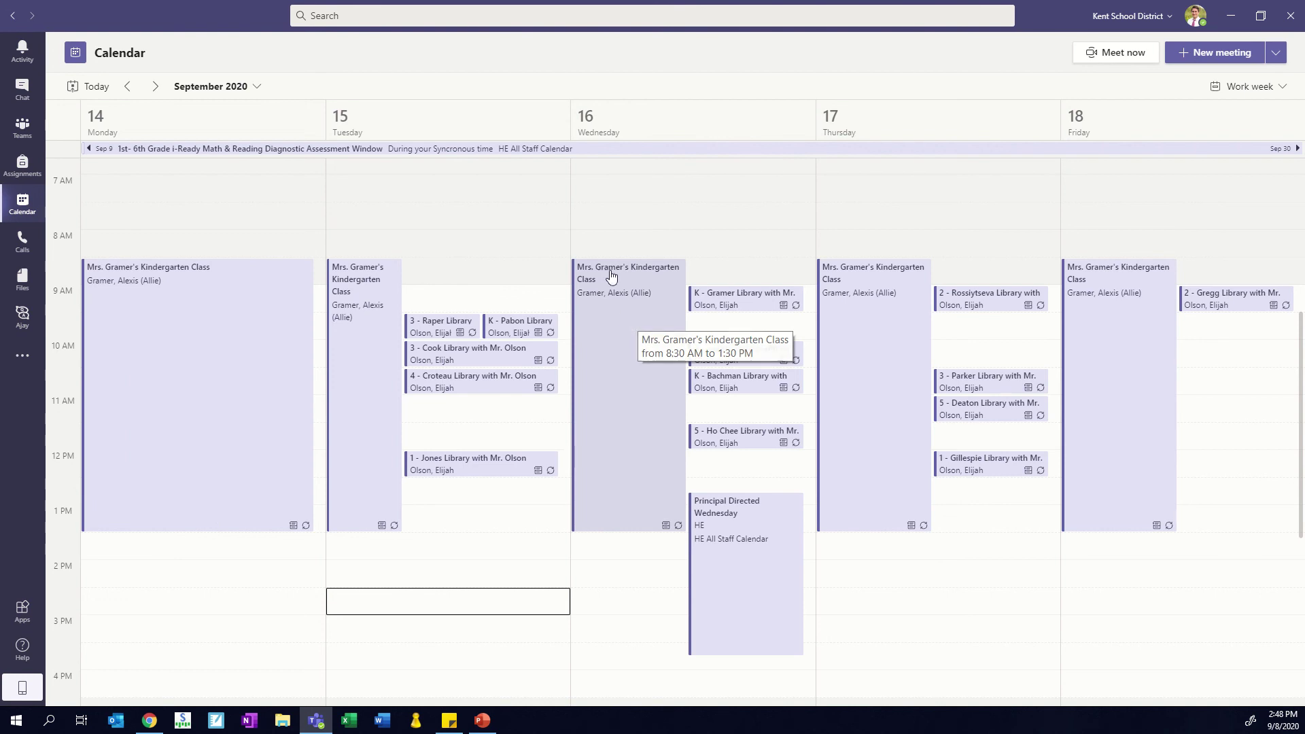
pyautogui.doubleClick(625, 339)
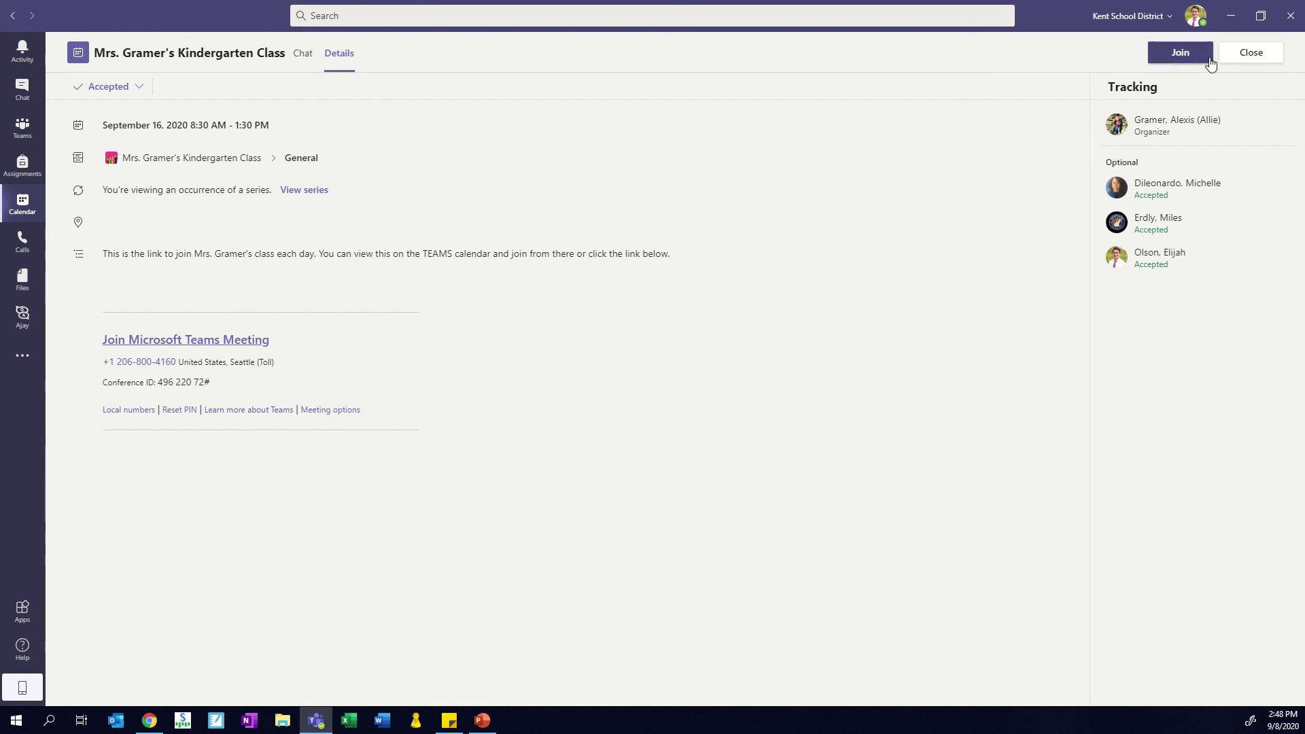
# Close the open meeting and open Wednesday's 'K - Gramer Library with Mr. Olson' meeting
pyautogui.click(1252, 52)
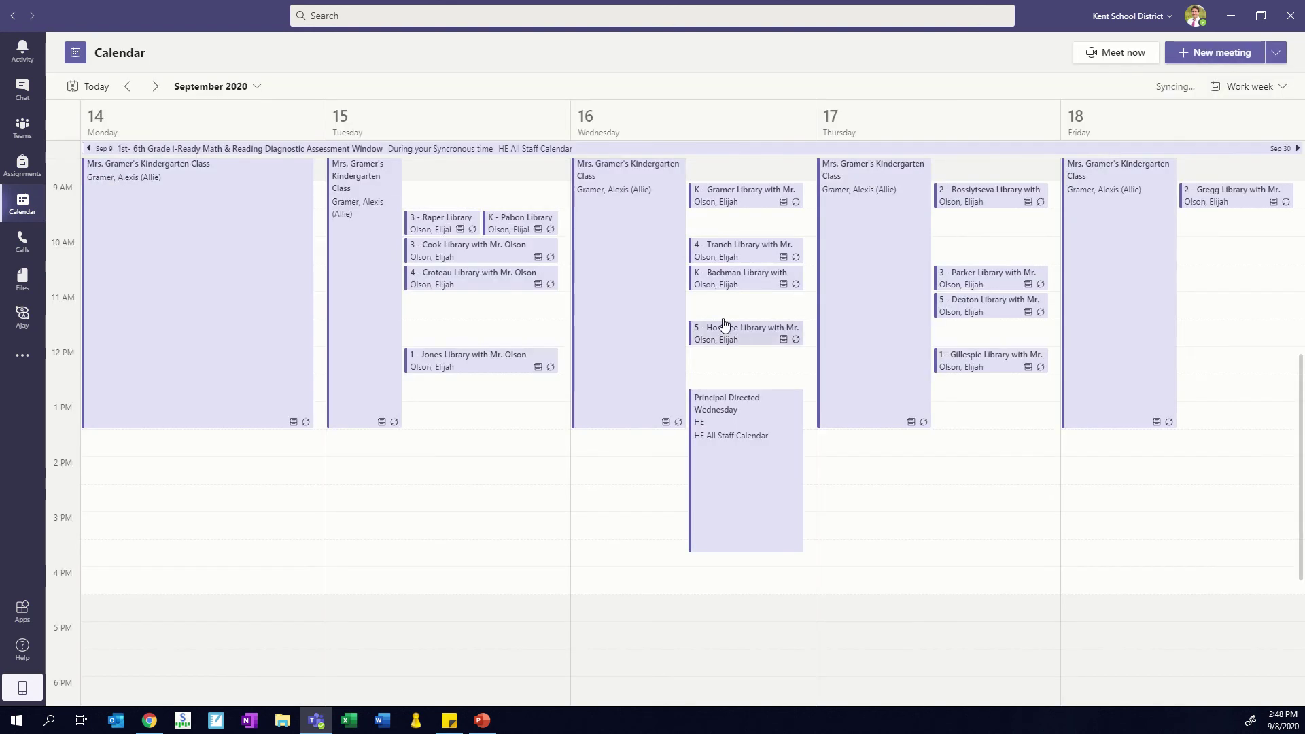
pyautogui.scroll(3, 626, 348)
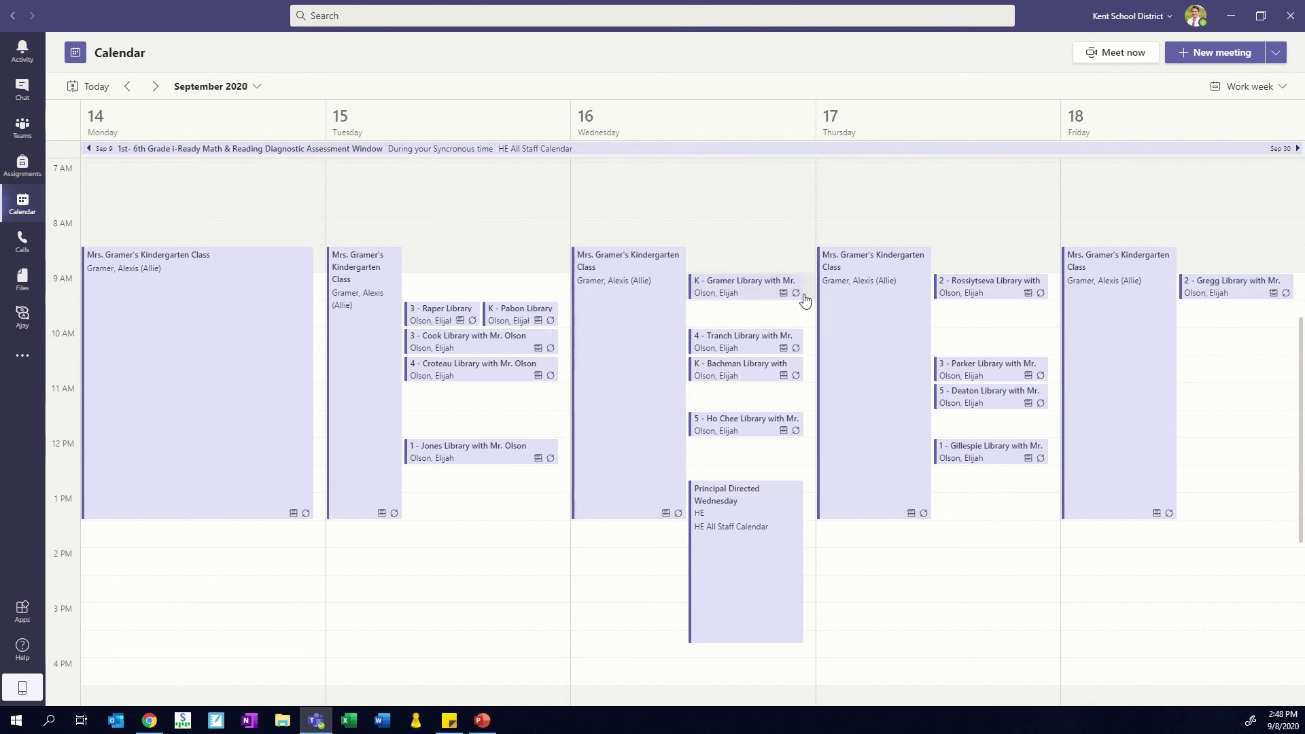
pyautogui.doubleClick(754, 291)
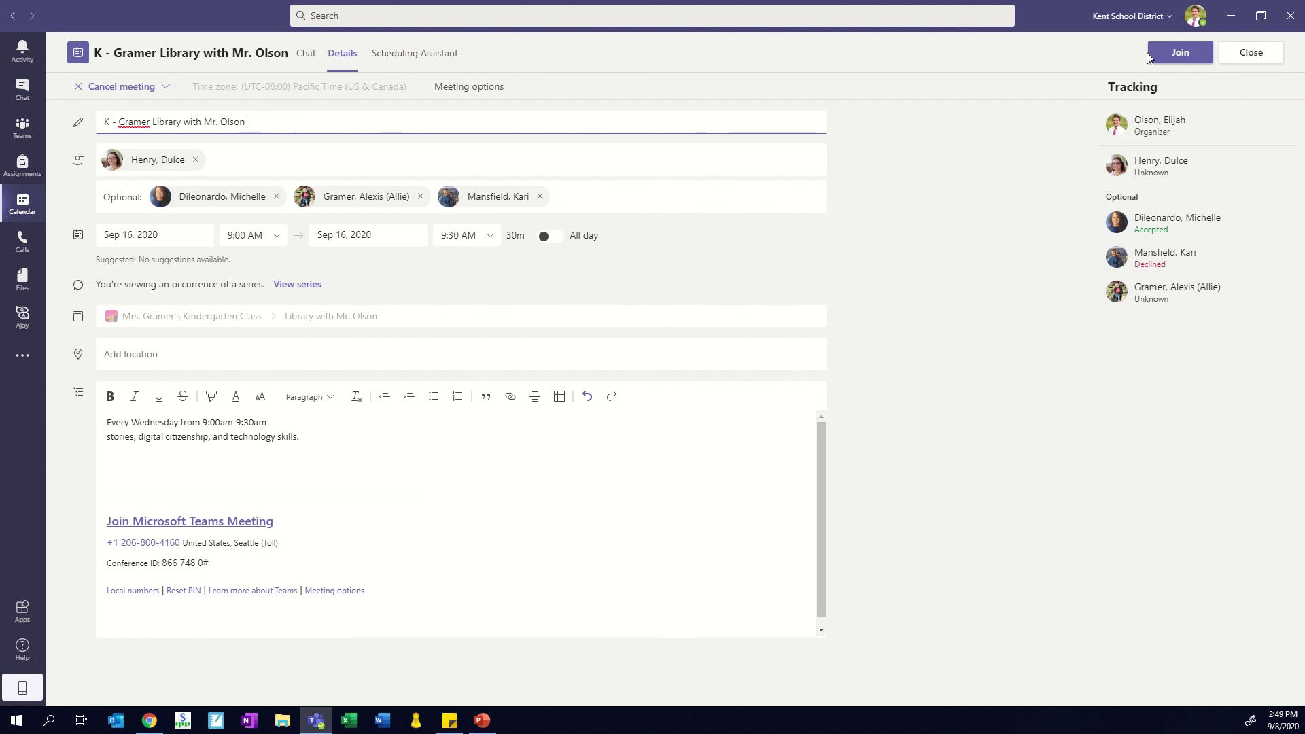
# Close the Gramer library meeting details without joining, returning to the work-week calendar
pyautogui.click(1242, 59)
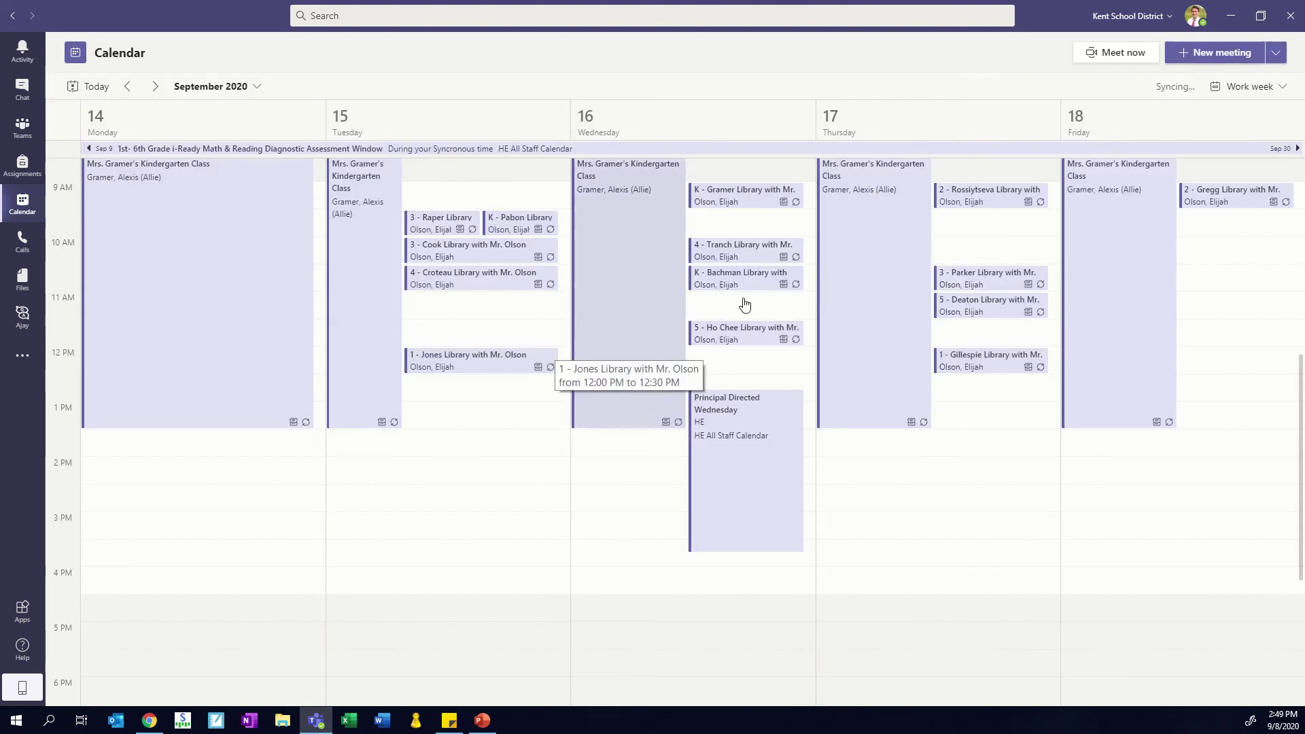
pyautogui.scroll(2, 740, 302)
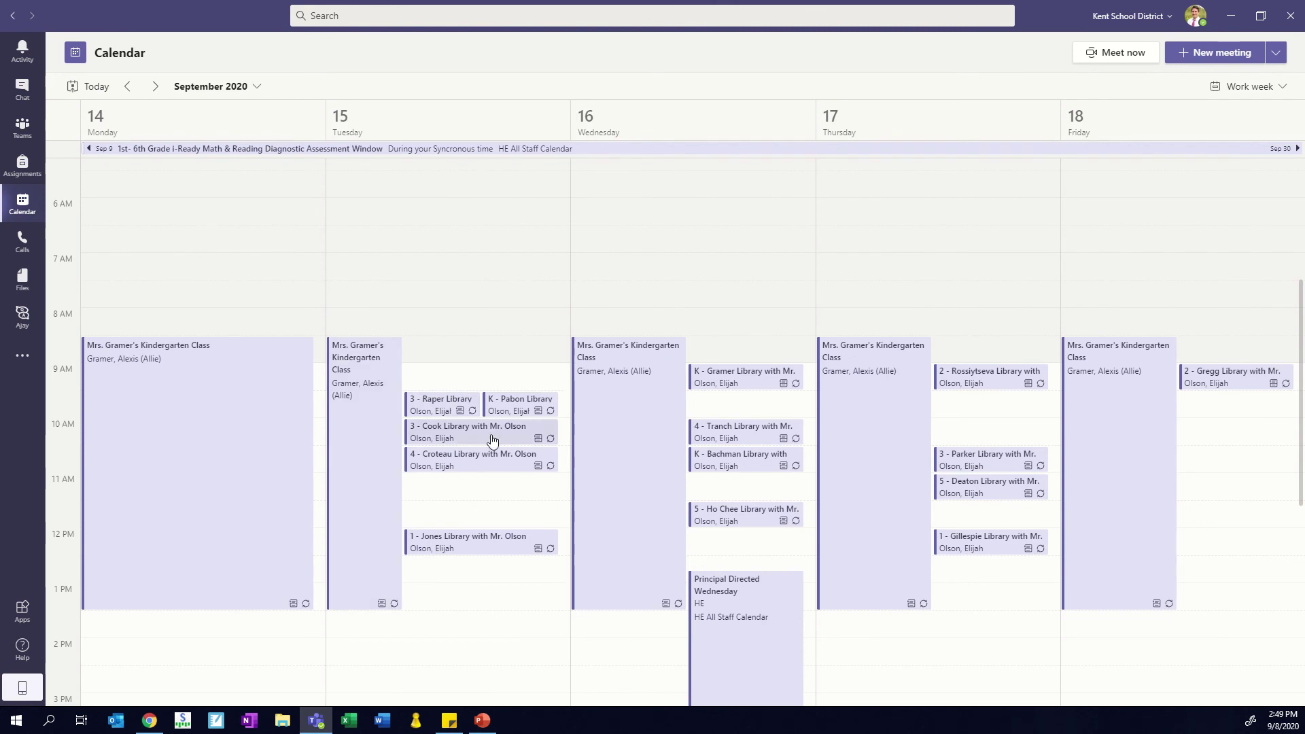
pyautogui.scroll(-2, 482, 454)
pyautogui.scroll(1, 483, 454)
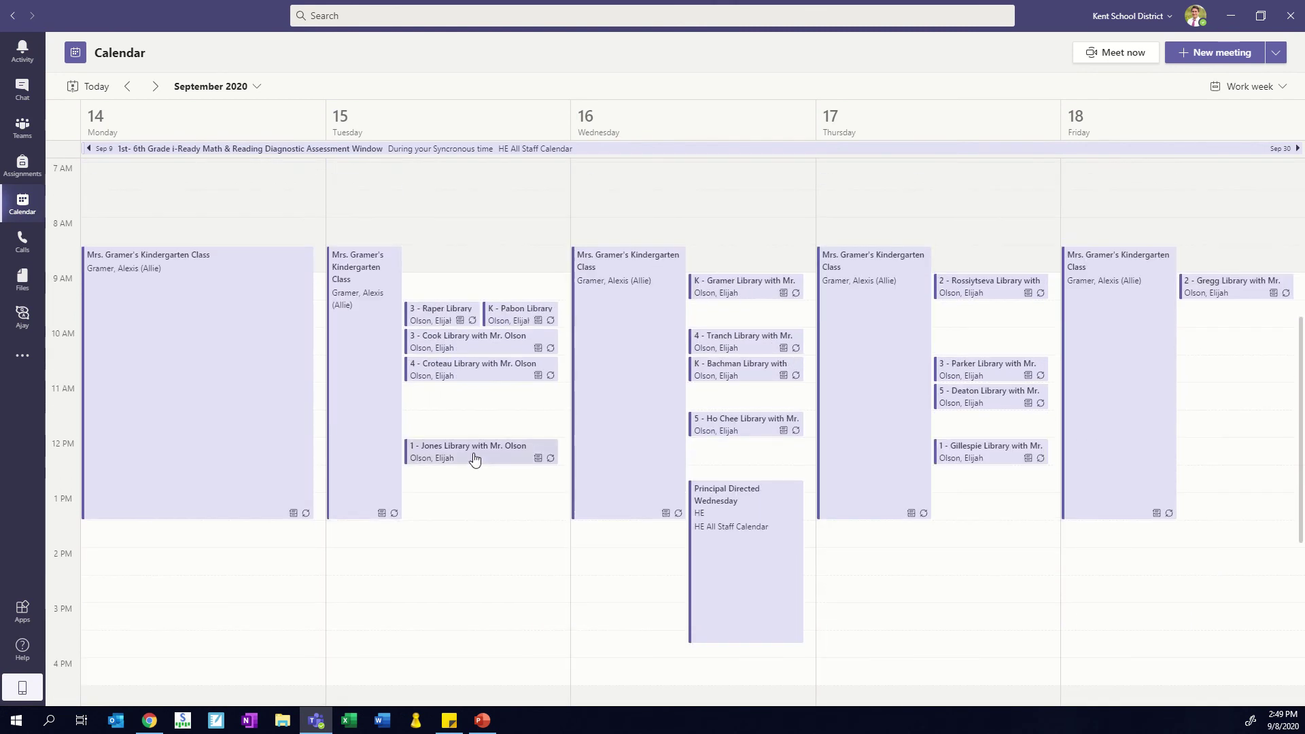